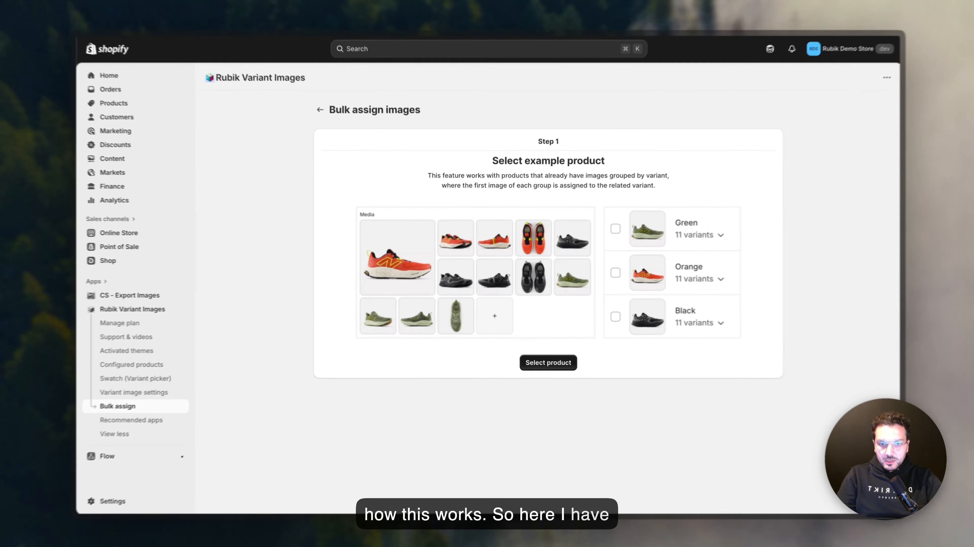
Step: Choose Adidas Shoes as the example product, filtering the product list by the Sport Shoes collection
left_click(541, 352)
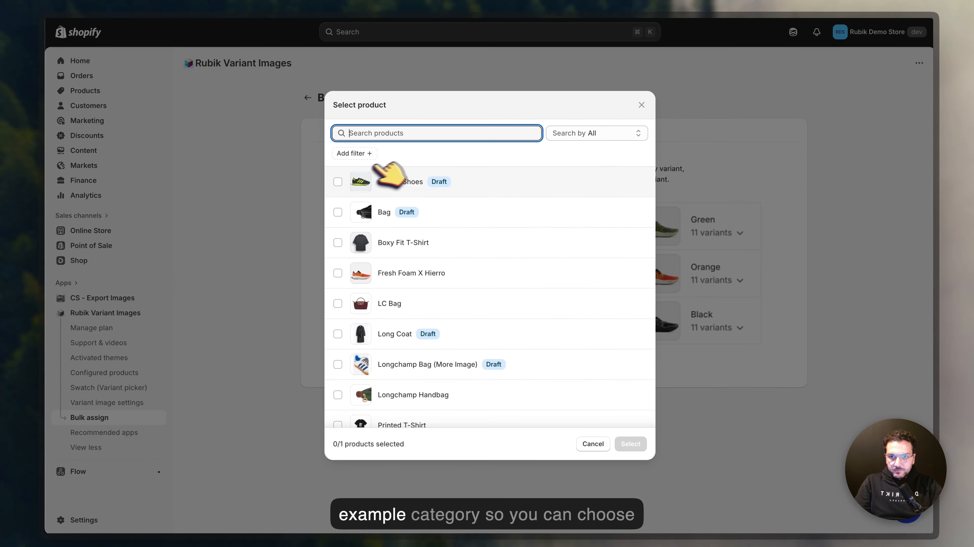
left_click(367, 154)
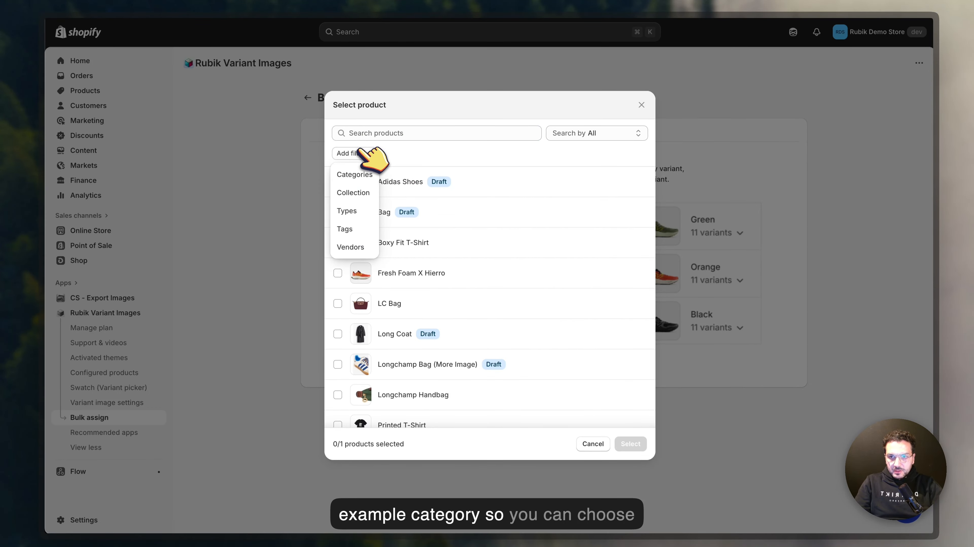
left_click(360, 192)
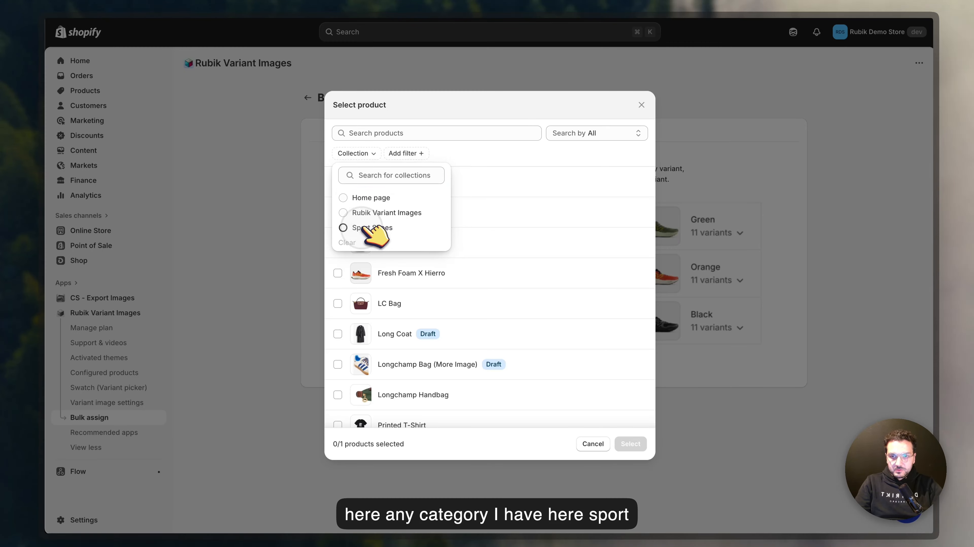
left_click(370, 228)
left_click(451, 279)
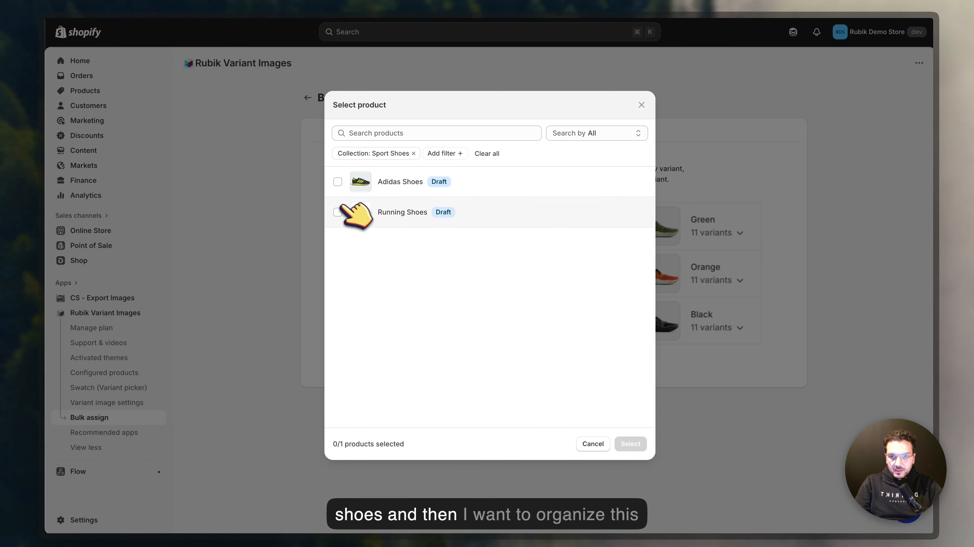
left_click(337, 182)
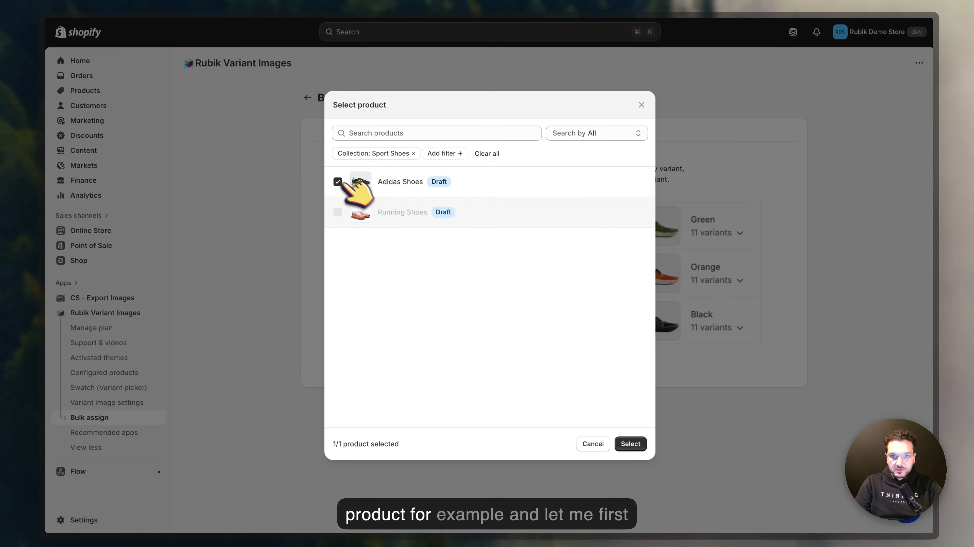
left_click(630, 444)
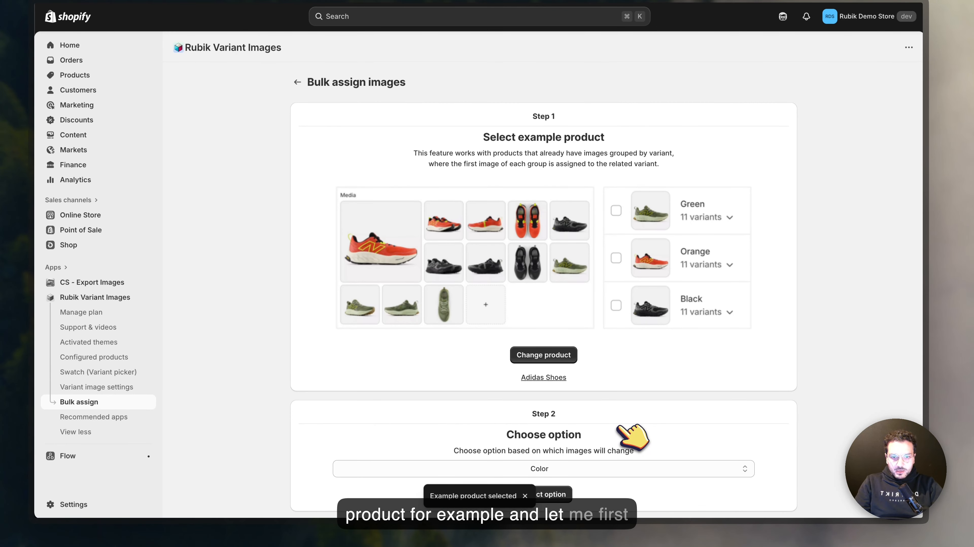
Step: Open the Adidas Shoes product page to check its media and variant images, and return to bulk assign
left_click(552, 374)
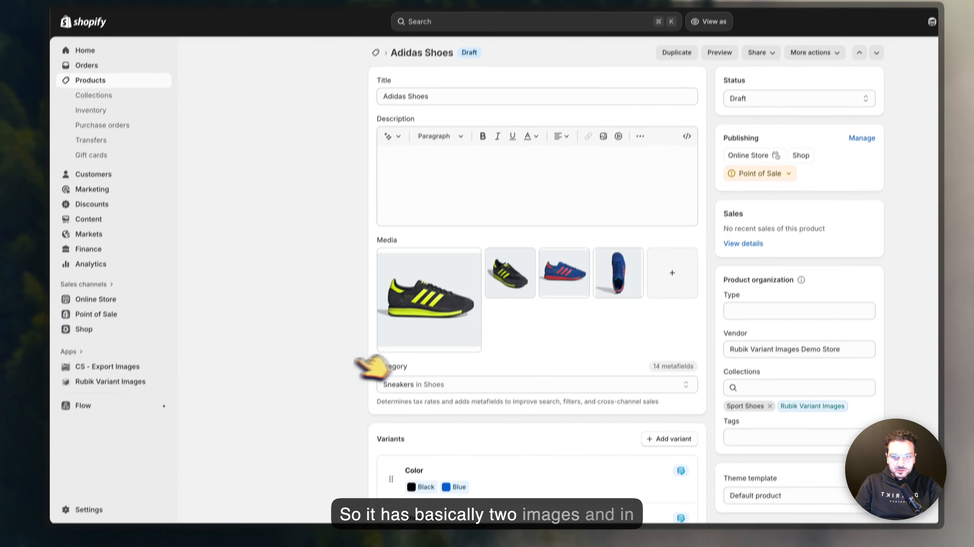
scroll(356, 362, "down", 8)
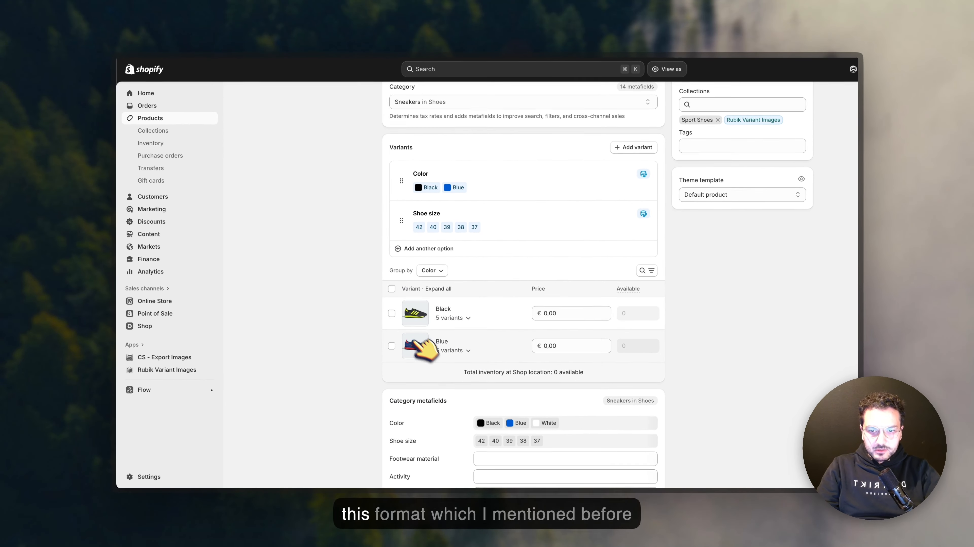
scroll(423, 350, "up", 10)
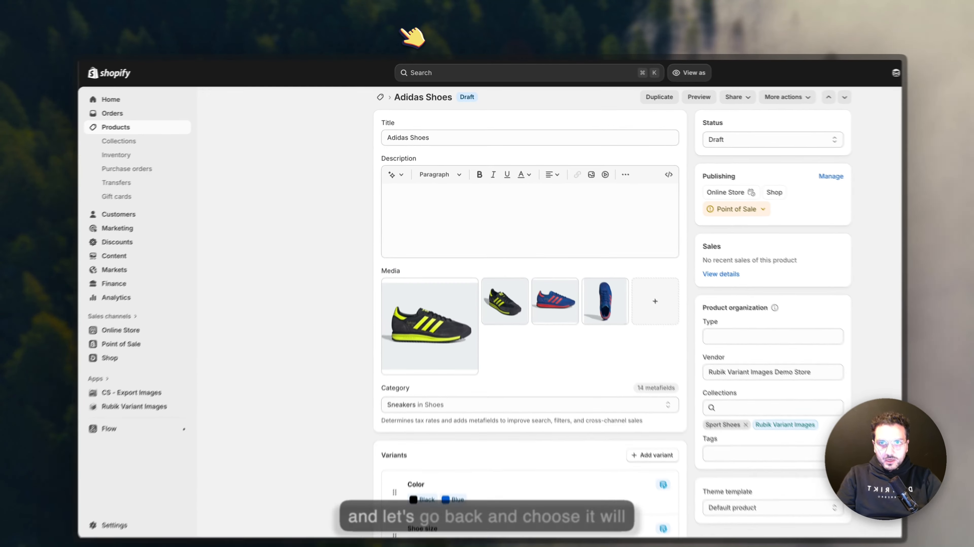
left_click(402, 29)
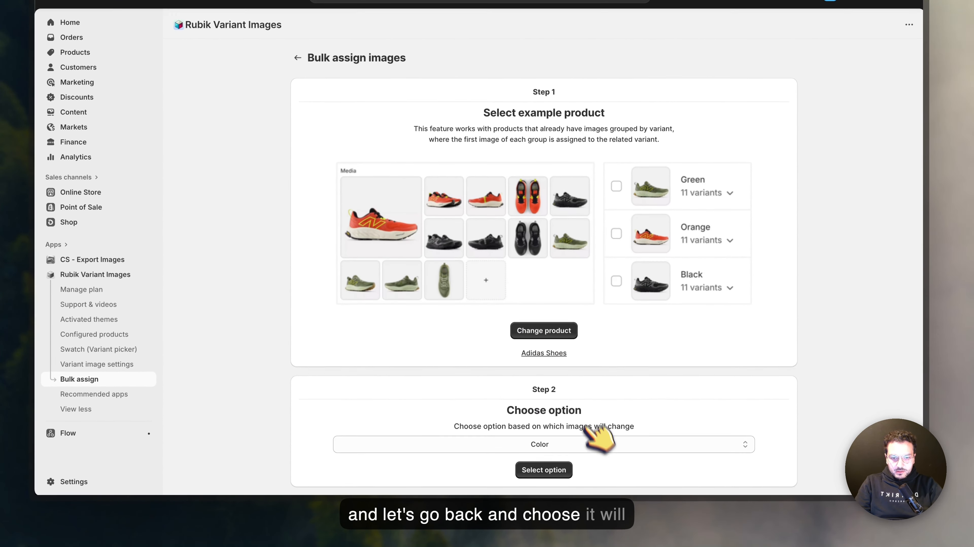
Step: Confirm Color as the option that changes the Adidas Shoes images, and review the image preview for each color
left_click(589, 444)
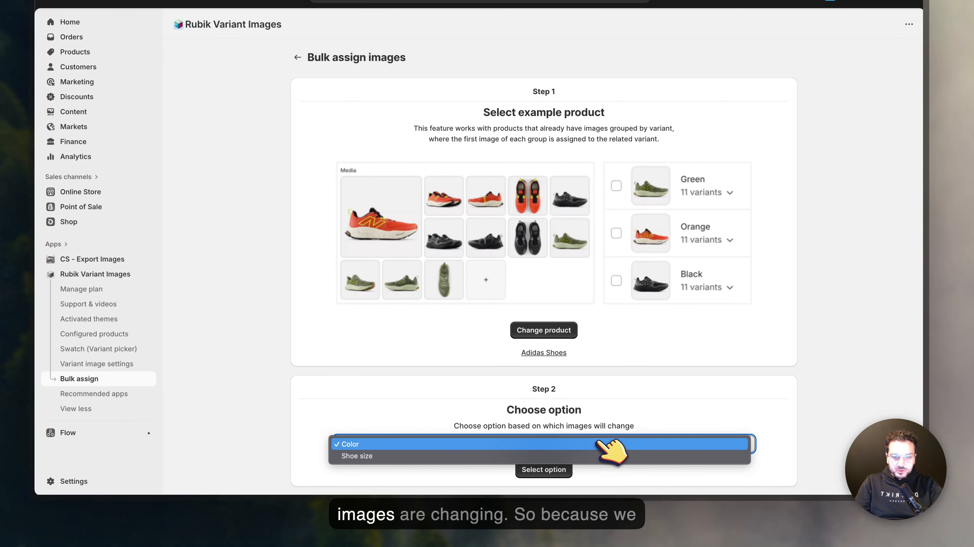
left_click(609, 444)
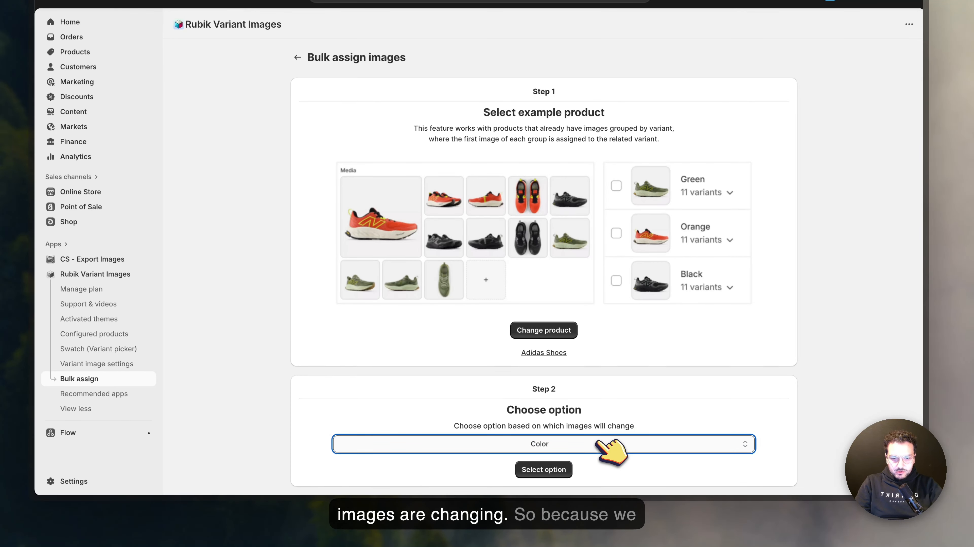
left_click(697, 409)
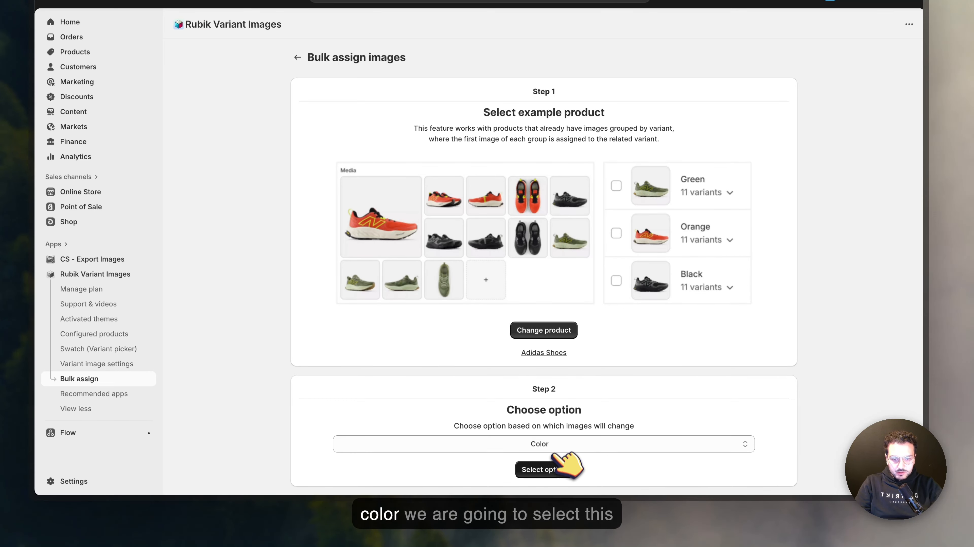
left_click(555, 470)
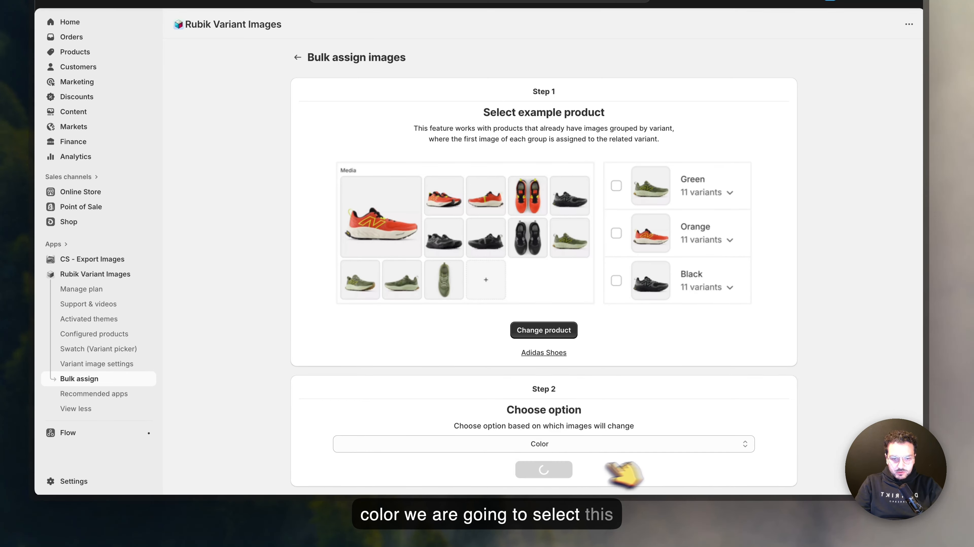
scroll(689, 468, "down", 4)
scroll(689, 467, "down", 3)
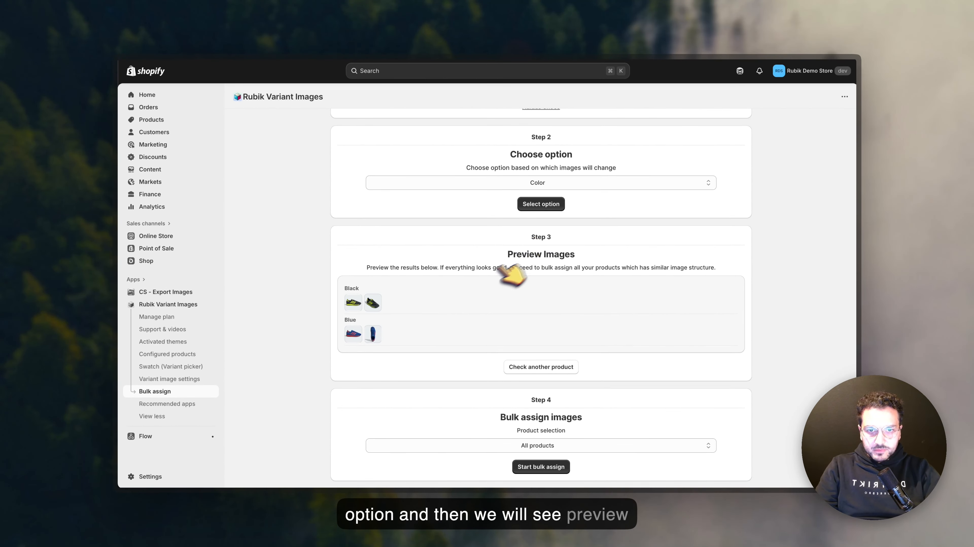
mouse_move(366, 300)
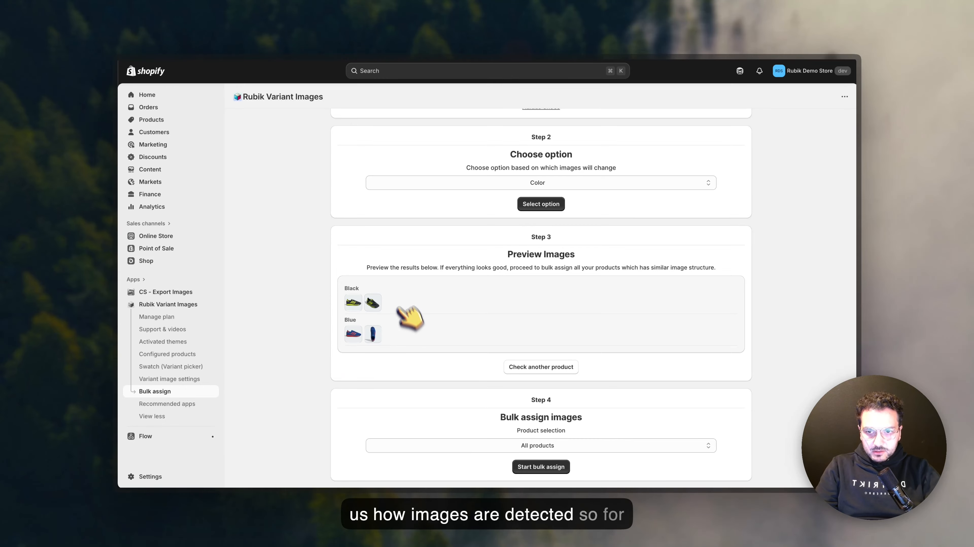
double_click(350, 287)
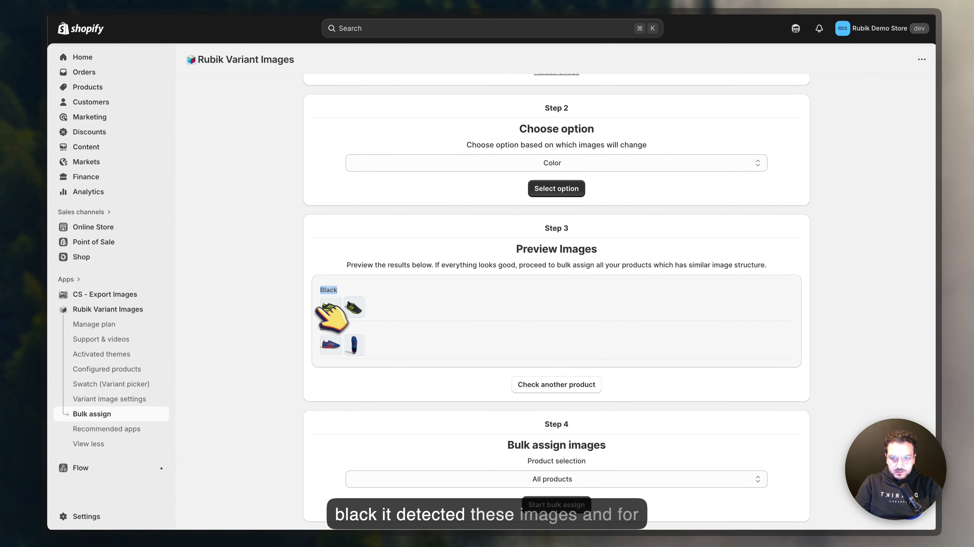
left_click(449, 362)
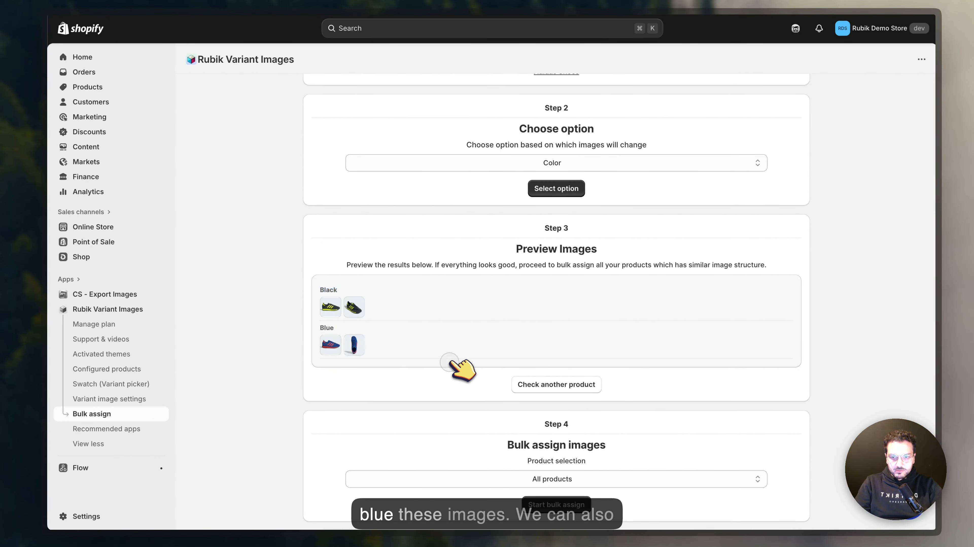
Step: Check another product by choosing Running Shoes from the Sport Shoes collection as the example
left_click(573, 384)
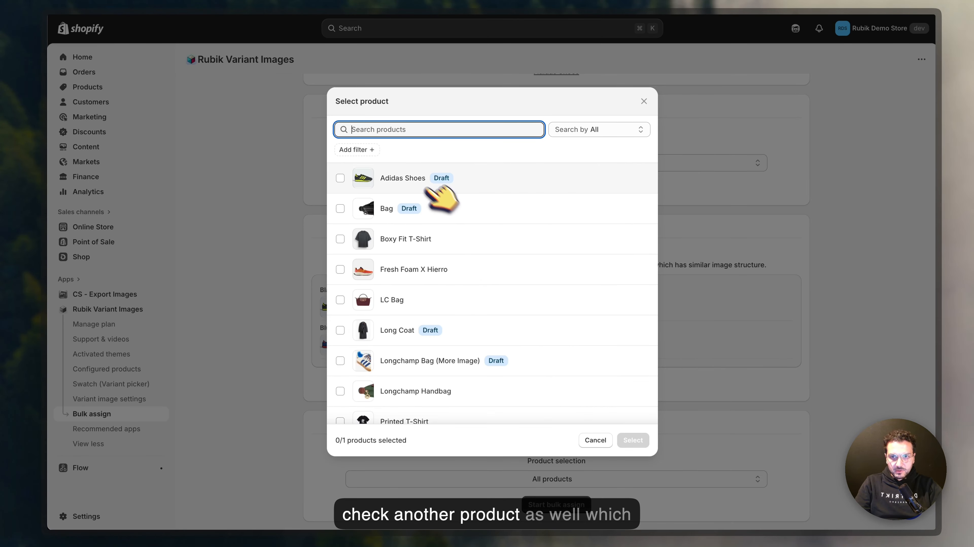
left_click(360, 149)
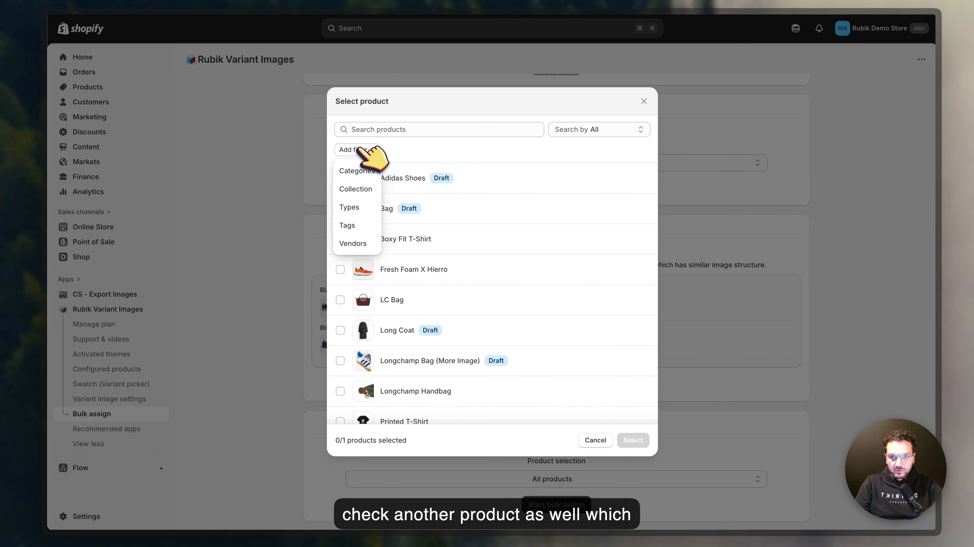
left_click(359, 183)
left_click(383, 224)
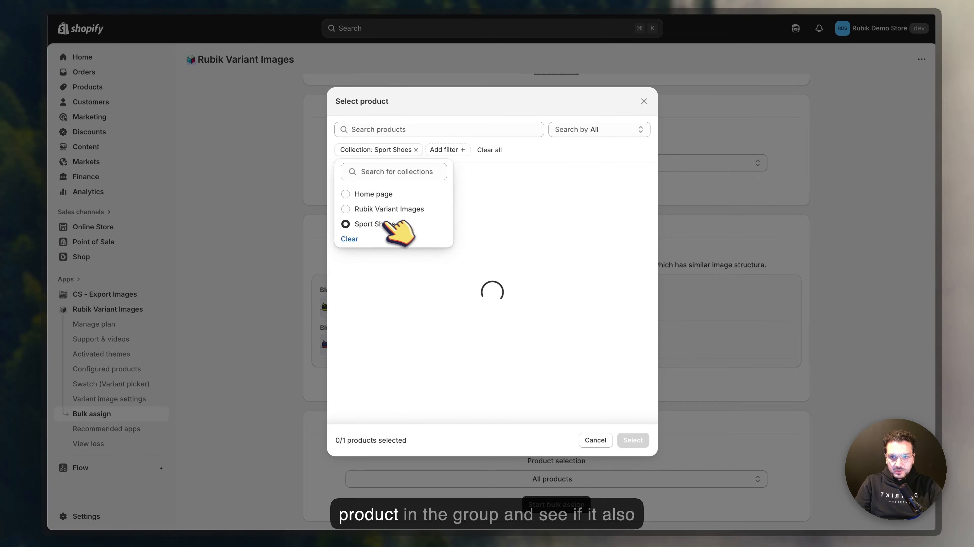
left_click(504, 274)
left_click(340, 209)
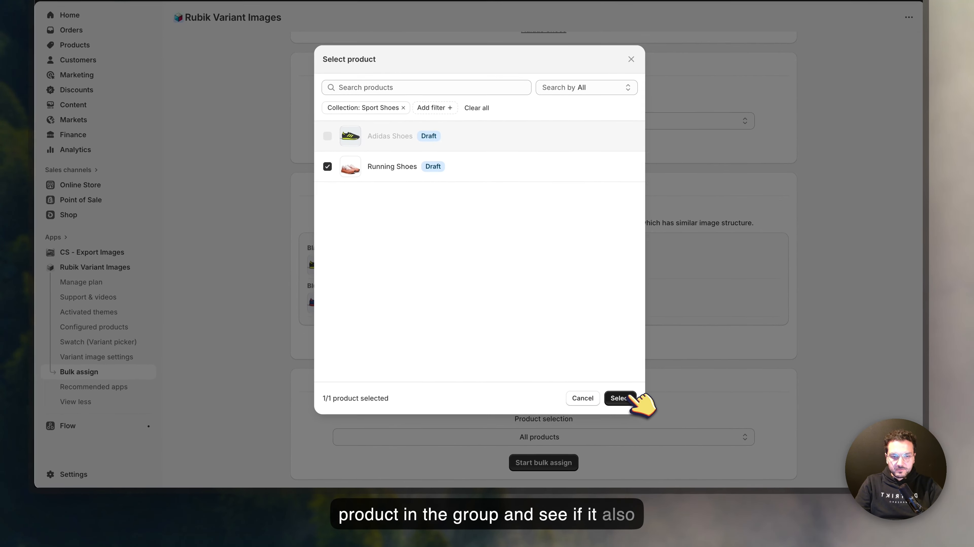
left_click(628, 398)
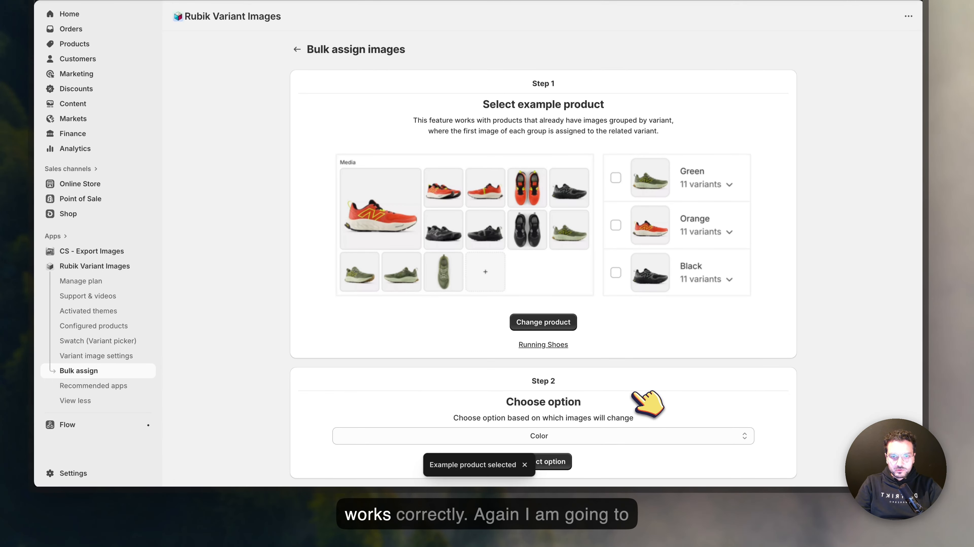
Step: Confirm Color as the option for Running Shoes and review the images grouped under each color
left_click(585, 433)
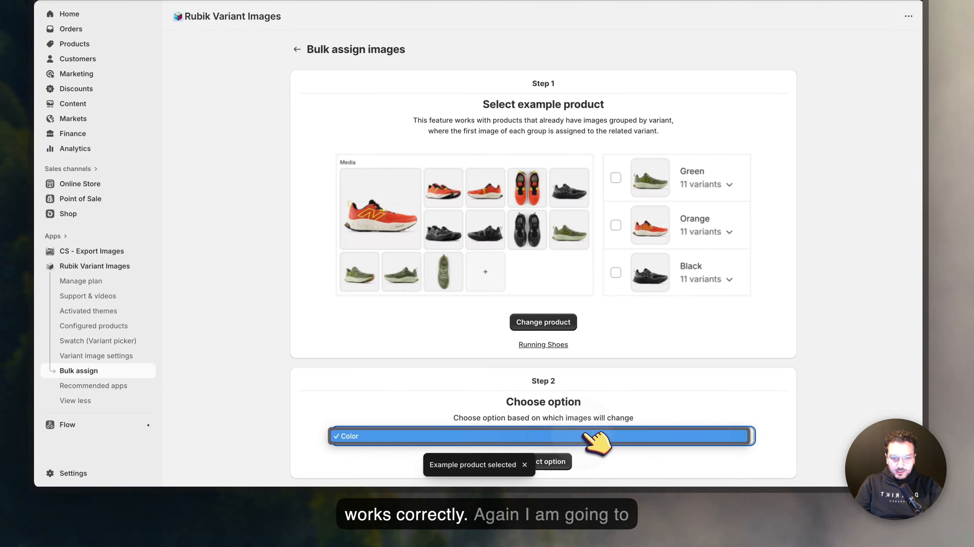
left_click(586, 437)
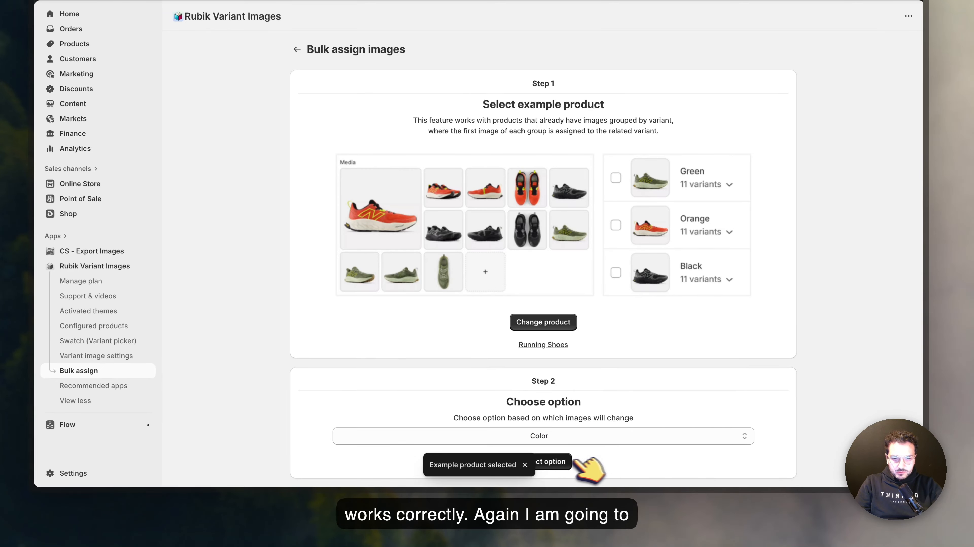
left_click(560, 462)
scroll(615, 401, "down", 9)
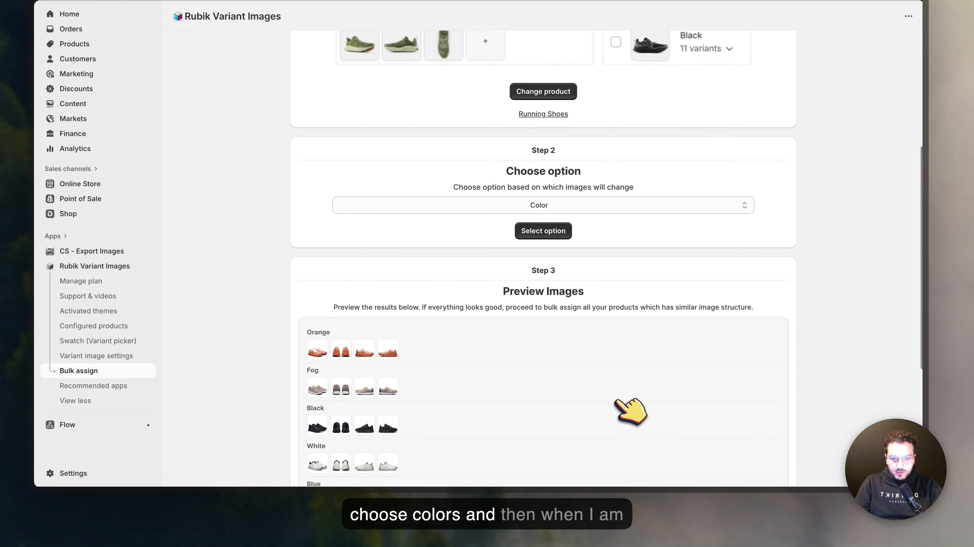
scroll(616, 400, "down", 5)
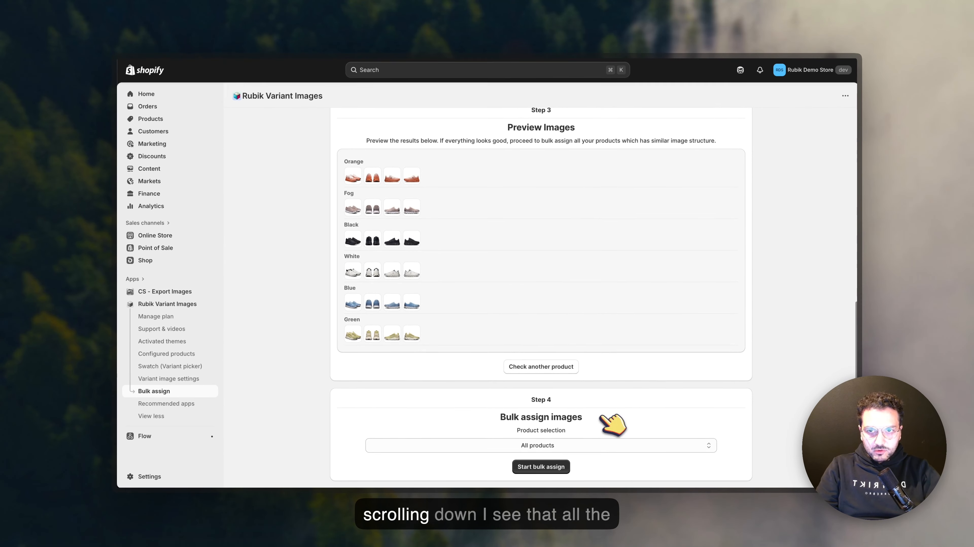
mouse_move(347, 168)
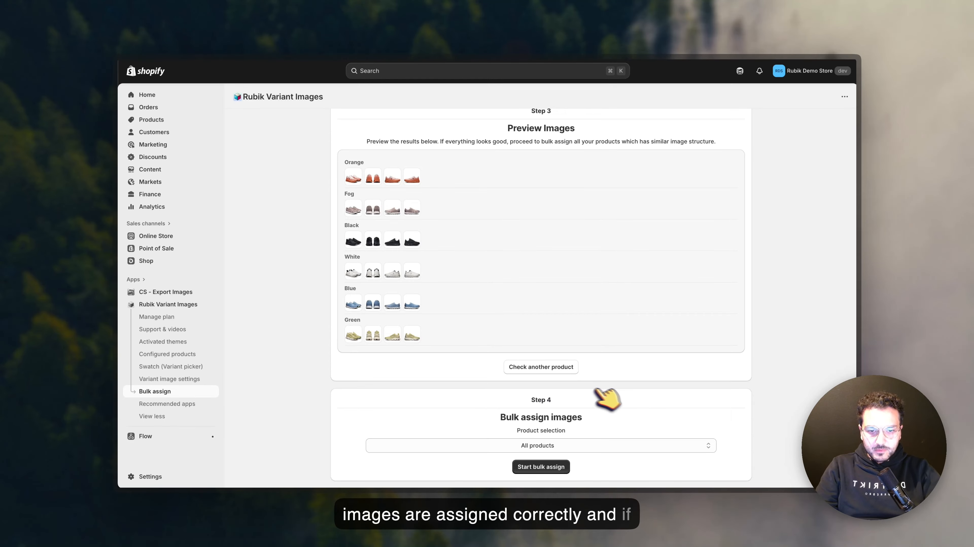
Step: Limit the bulk assignment to specified products, selecting Adidas Shoes and Running Shoes from the Sport Shoes collection
left_click(623, 448)
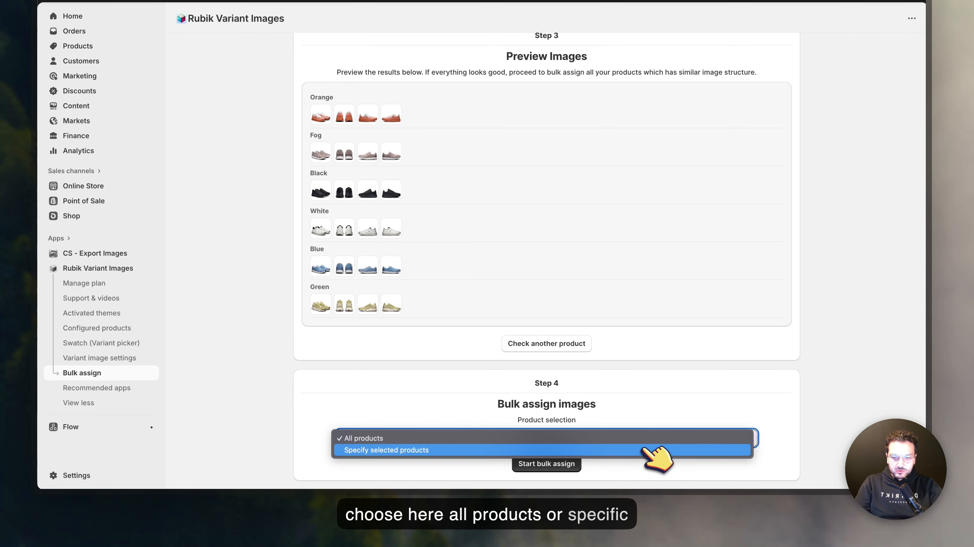
left_click(645, 452)
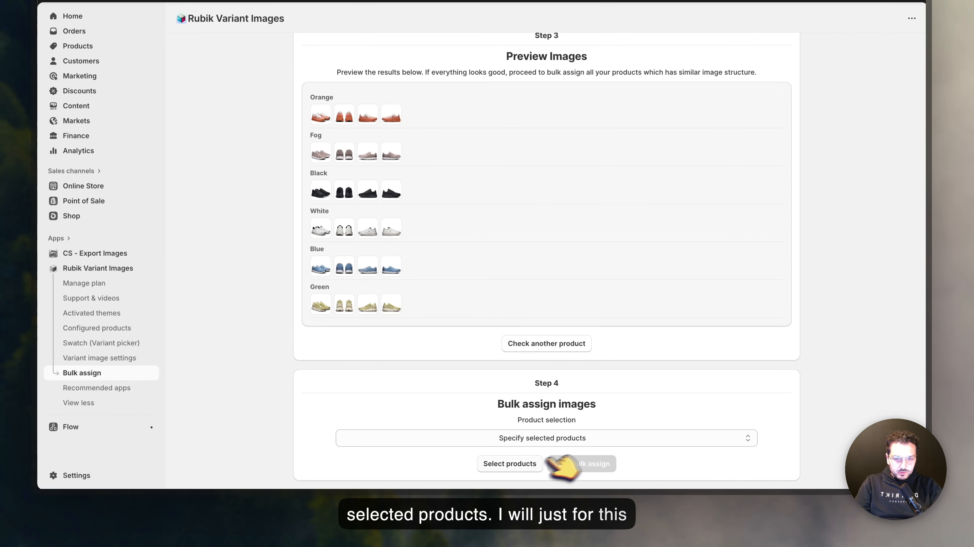
left_click(511, 463)
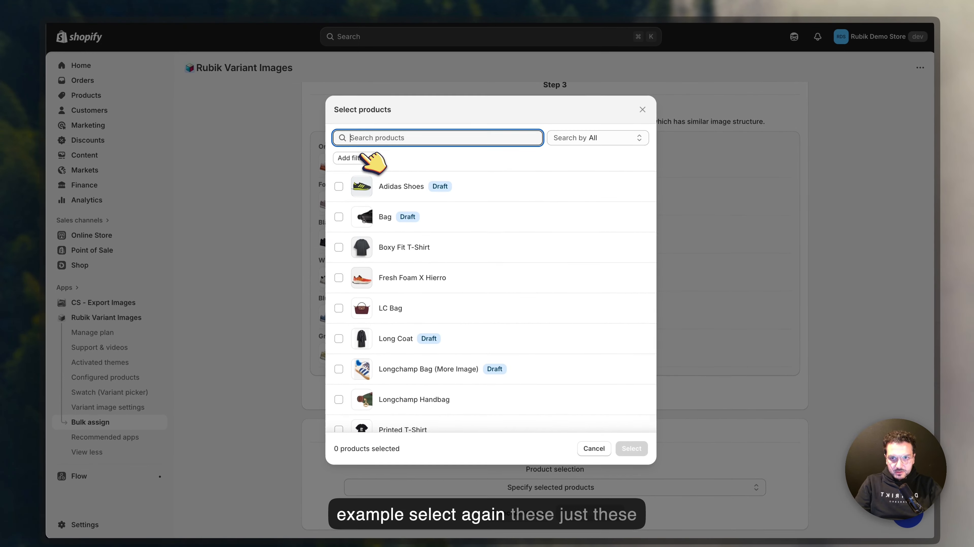
left_click(362, 146)
left_click(354, 199)
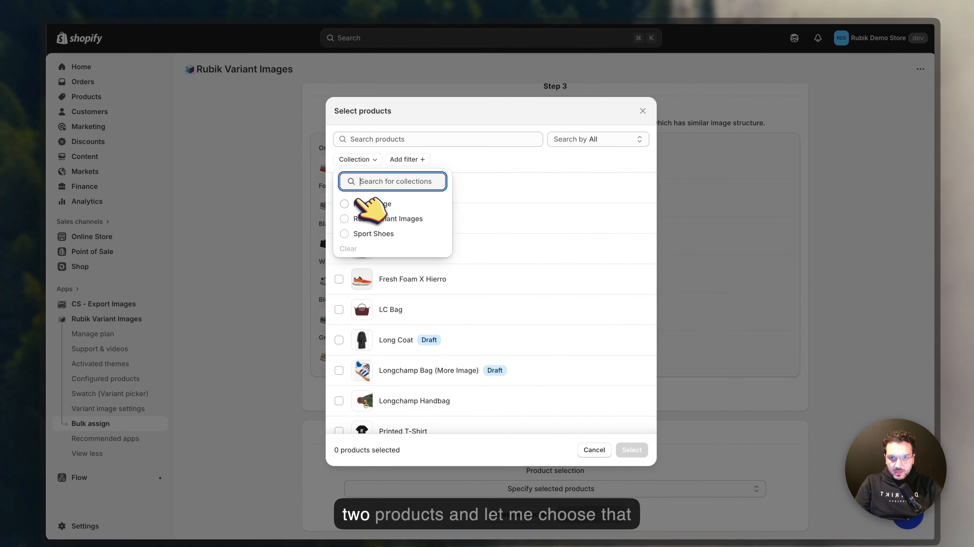
left_click(374, 233)
left_click(563, 290)
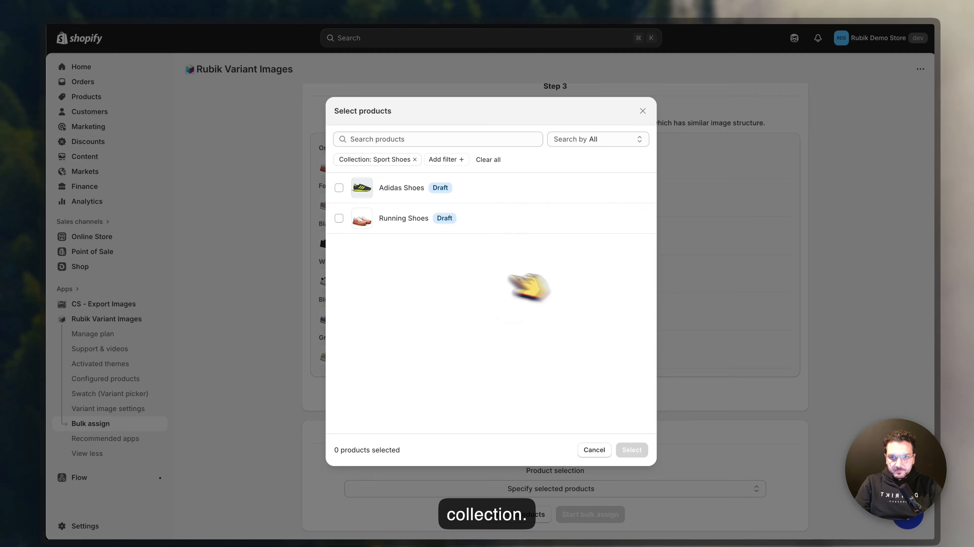
left_click(339, 187)
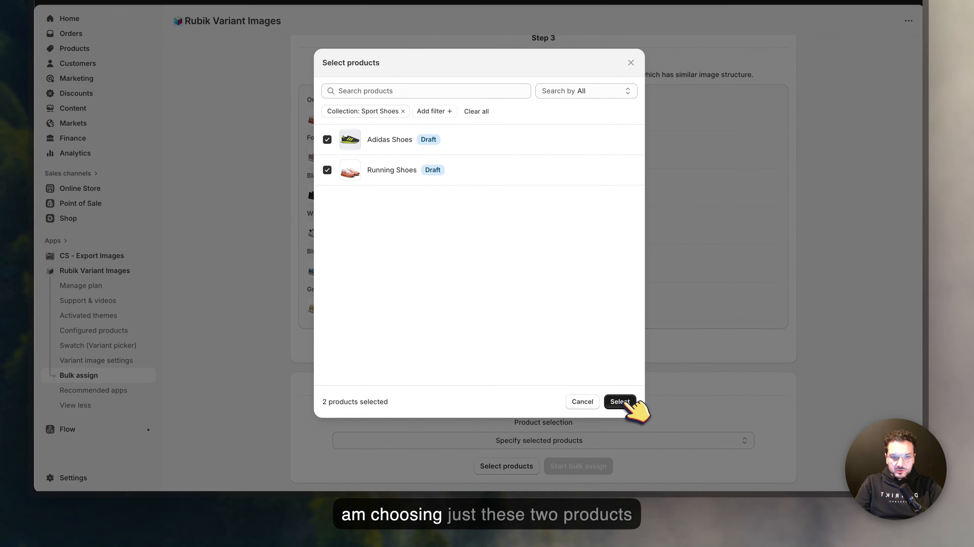
left_click(632, 449)
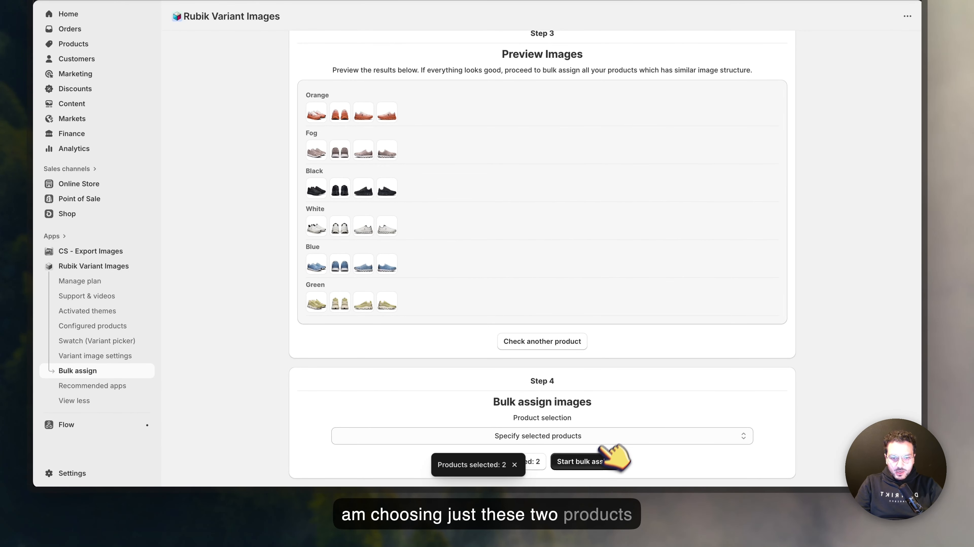
Step: Start the bulk assignment for the selected products, and check the resulting variant images of Adidas Shoes from the job log
left_click(608, 463)
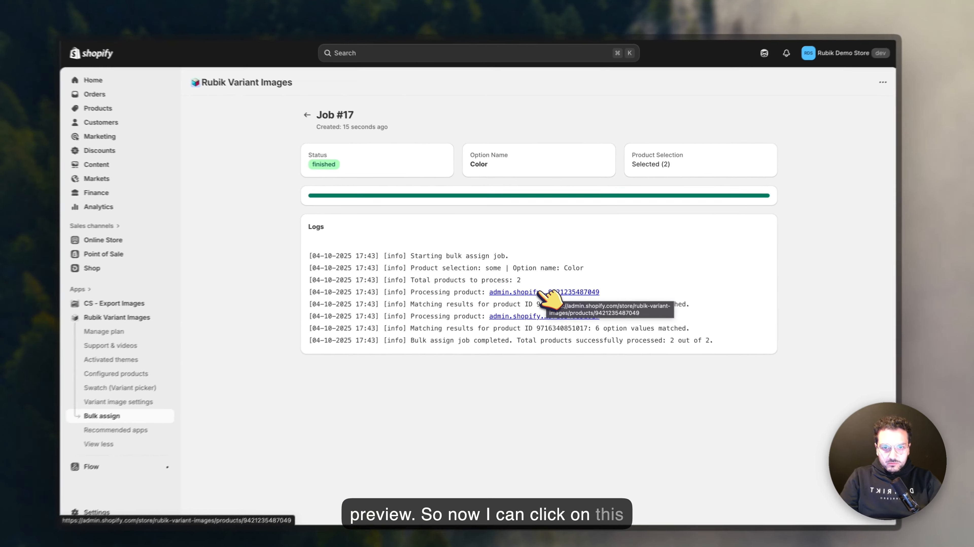
left_click(541, 282)
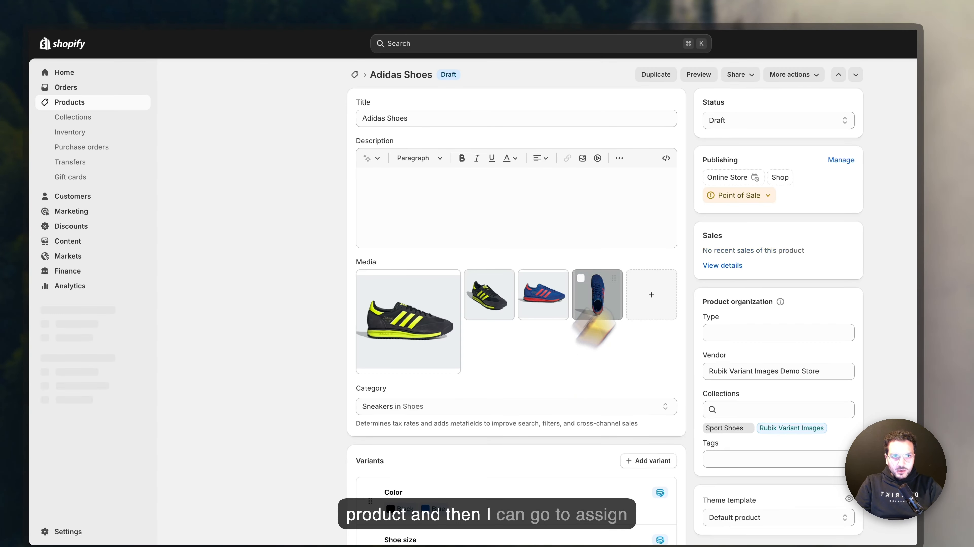
left_click(804, 96)
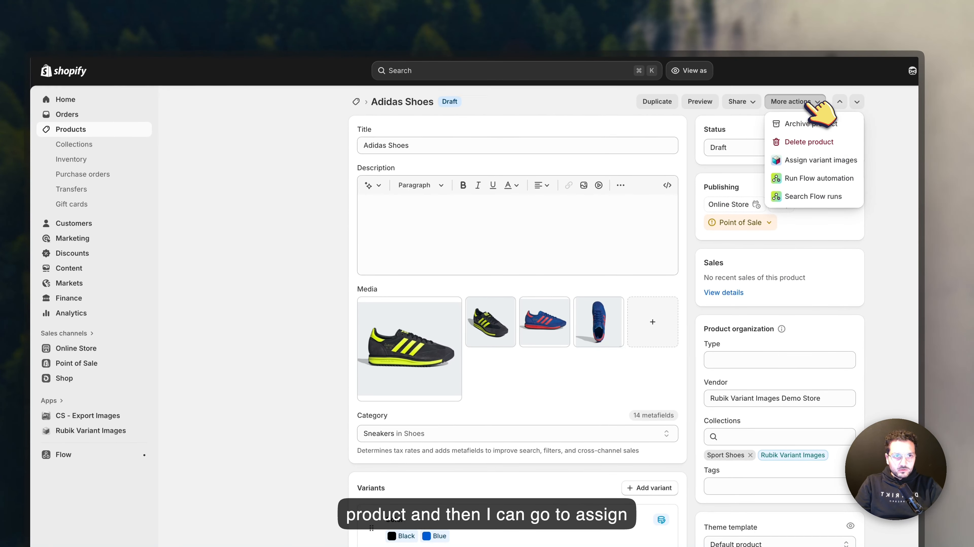
left_click(793, 160)
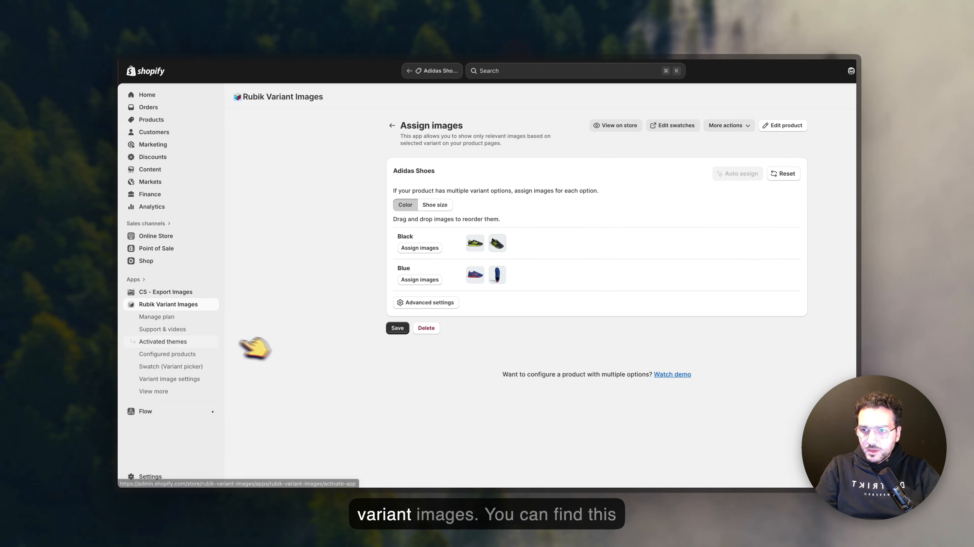
Step: Return to the bulk assign jobs list and review the log of the Color job
left_click(153, 391)
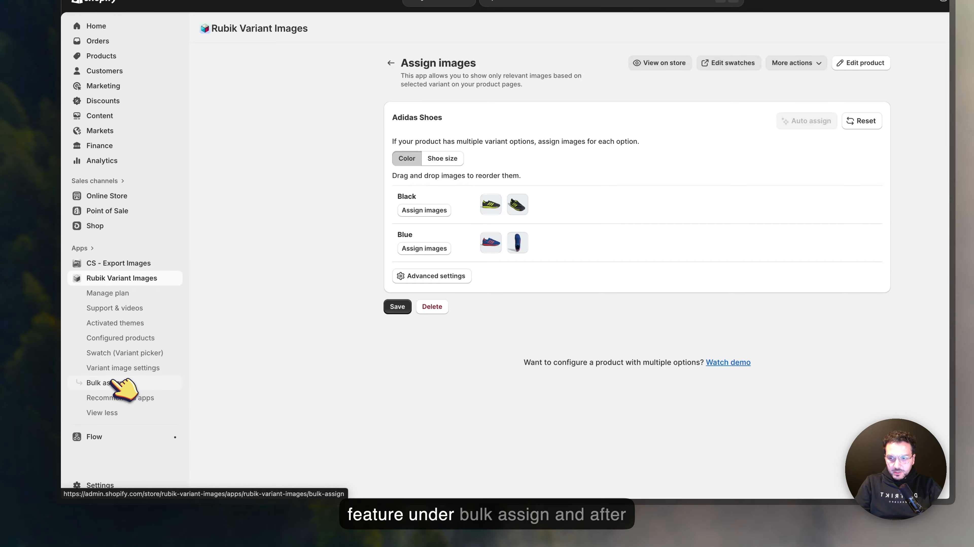
left_click(115, 383)
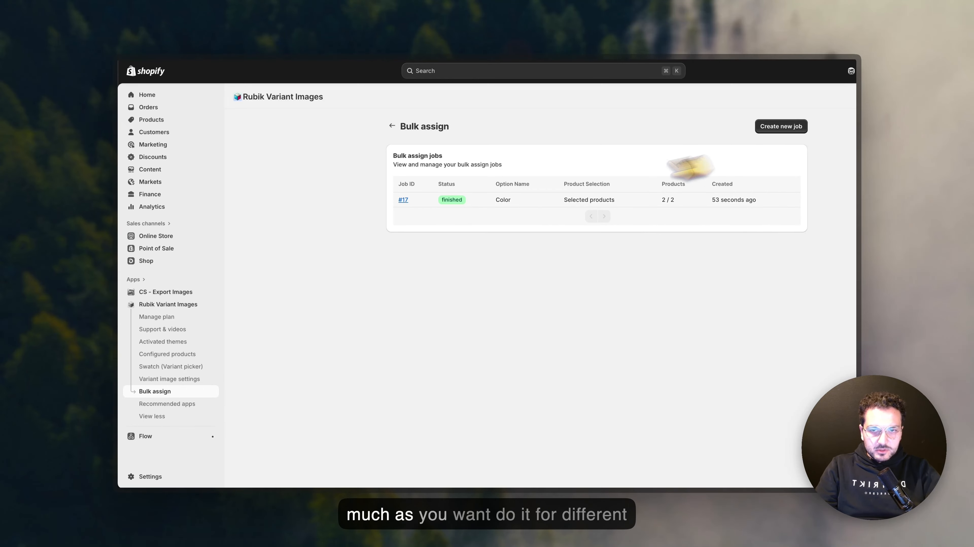
left_click(403, 200)
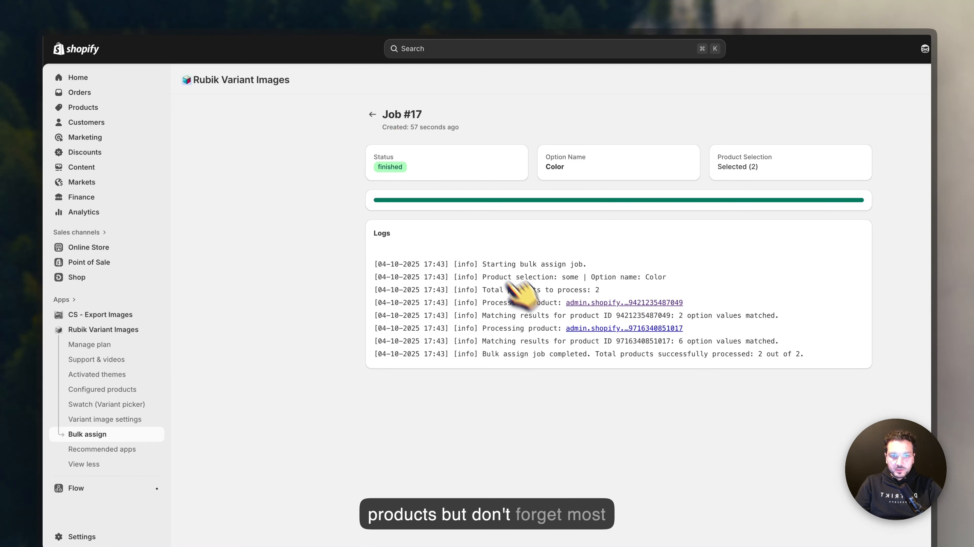
Step: Open the Adidas Shoes product from the job log and examine its media order and the main image of each color variant
left_click(601, 304)
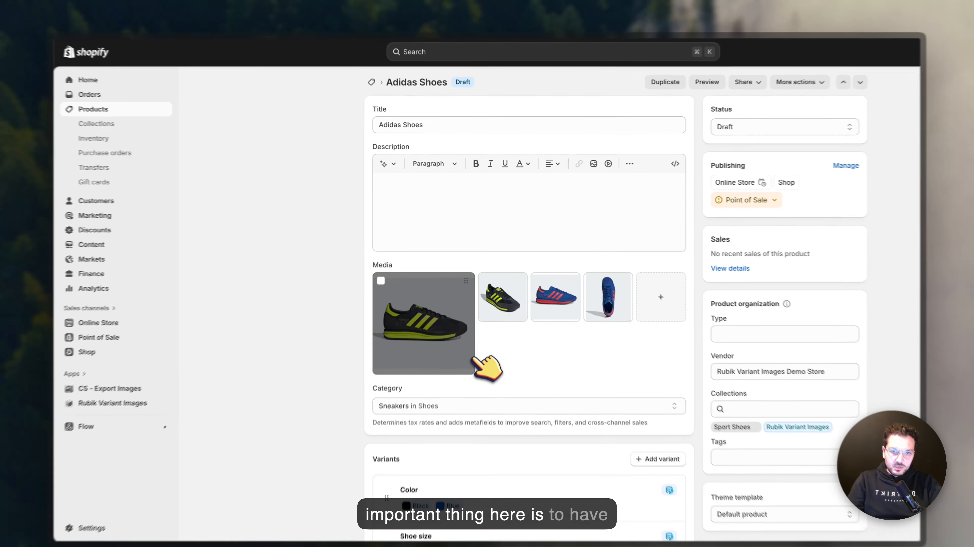
scroll(474, 359, "down", 2)
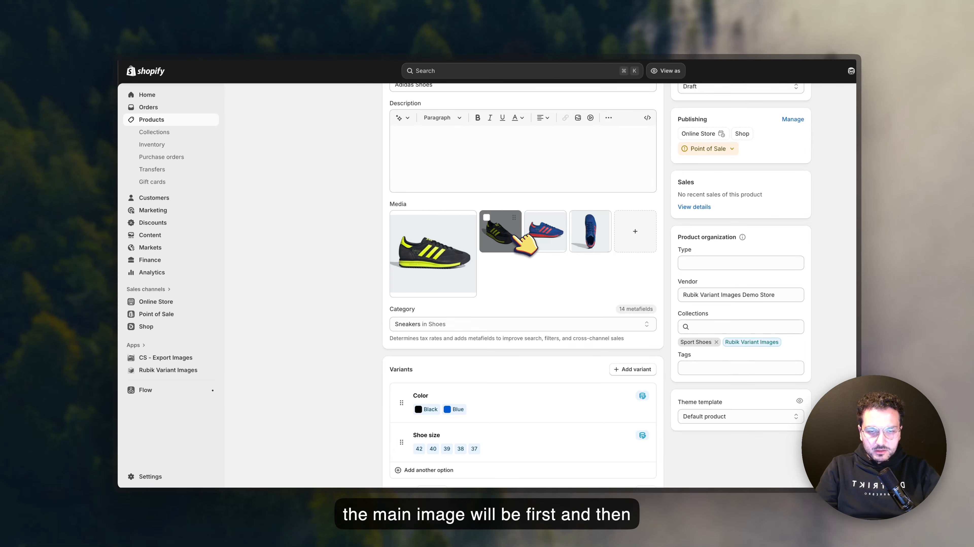
scroll(422, 344, "down", 6)
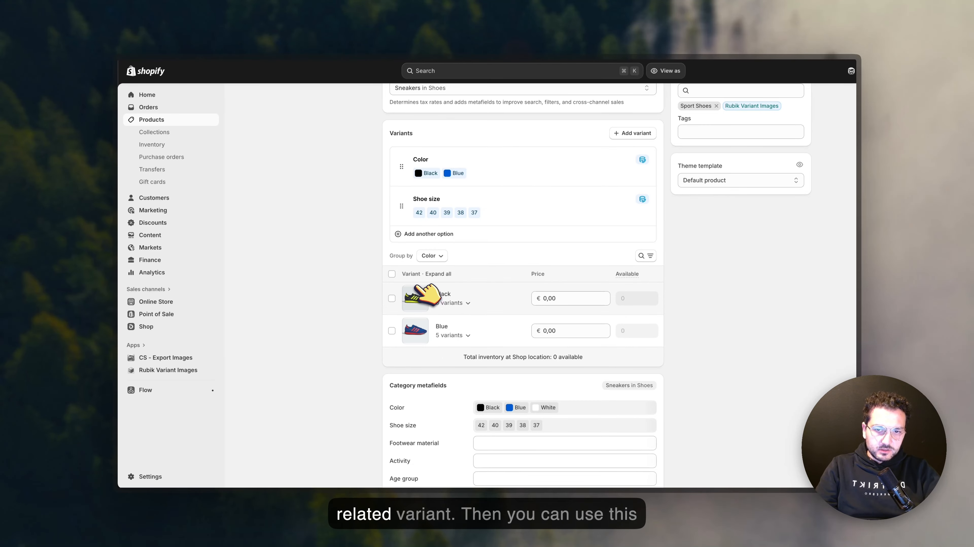
scroll(350, 335, "up", 1)
scroll(349, 335, "up", 10)
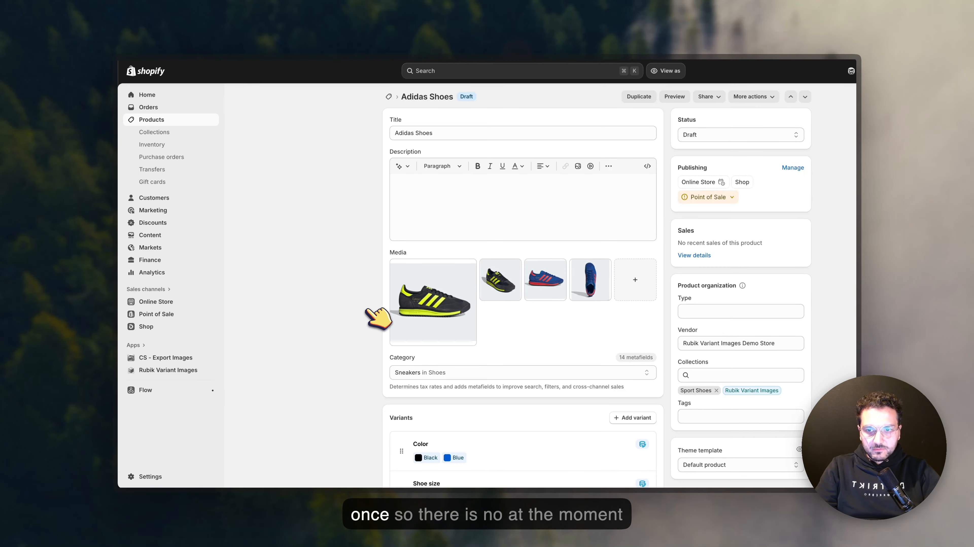
scroll(369, 311, "down", 4)
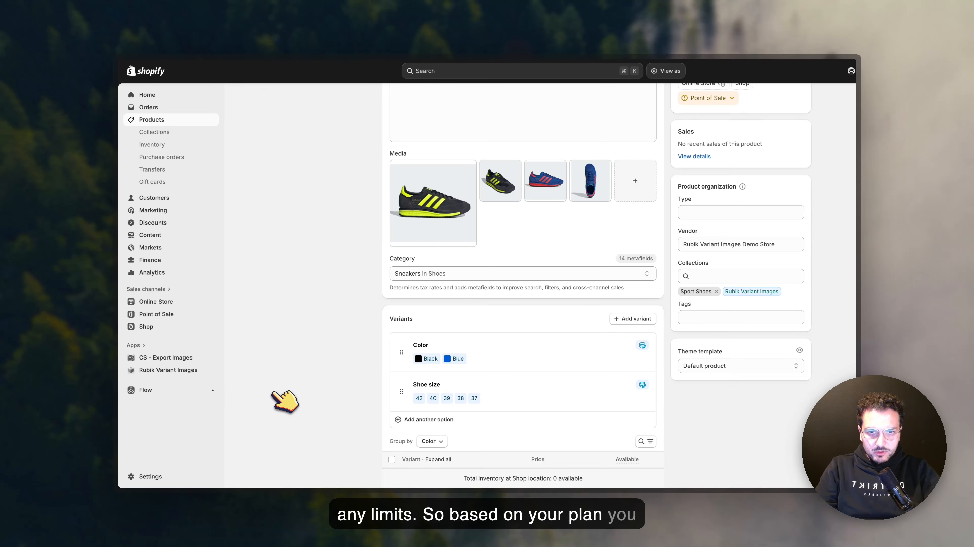
scroll(283, 397, "up", 4)
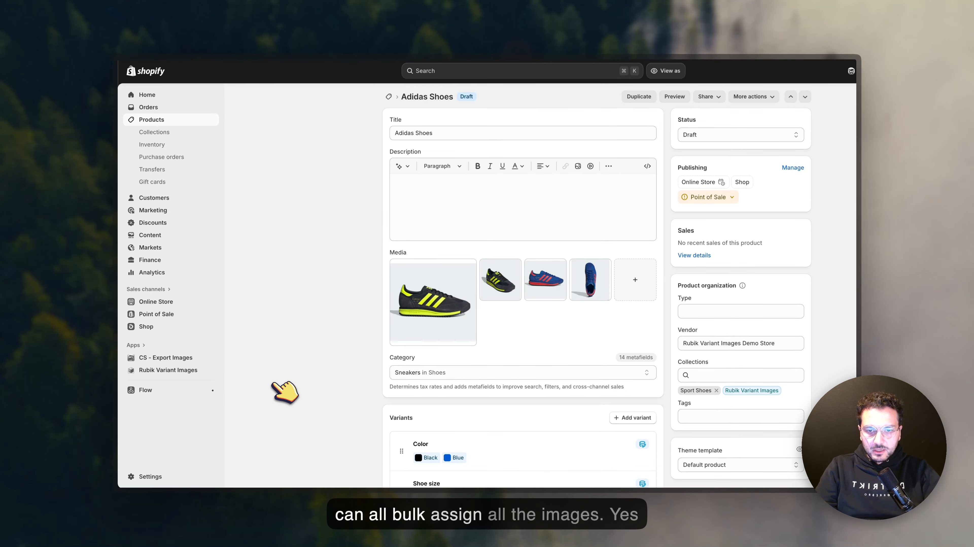